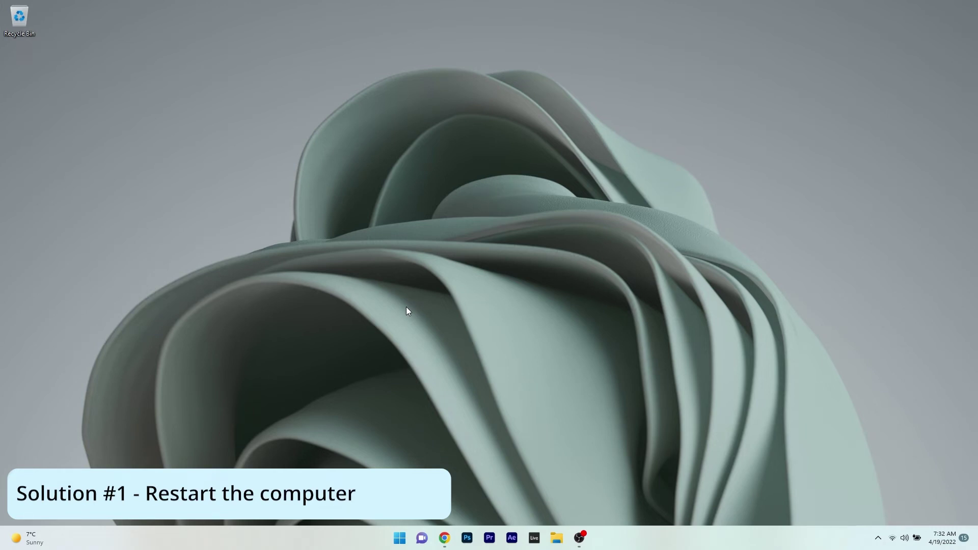
Step: Show the Start menu's power options, then dismiss them without choosing one
{"action": "left_click", "coordinate": [399, 538]}
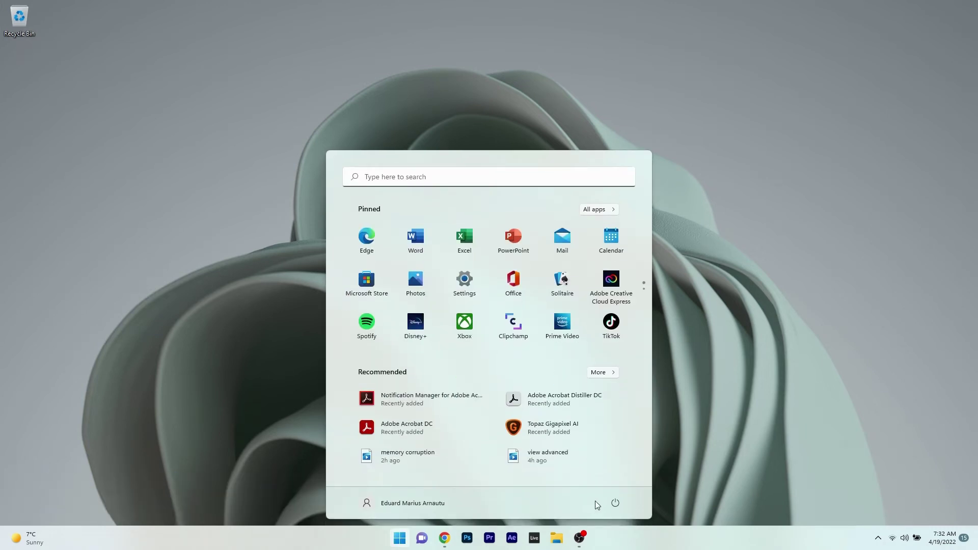
{"action": "left_click", "coordinate": [616, 503]}
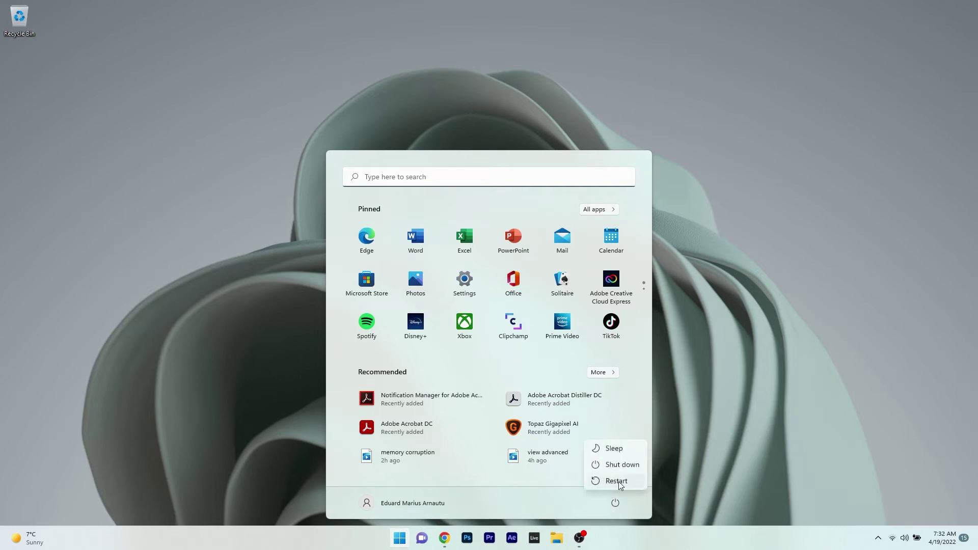
{"action": "left_click", "coordinate": [751, 328]}
{"action": "left_click", "coordinate": [752, 329]}
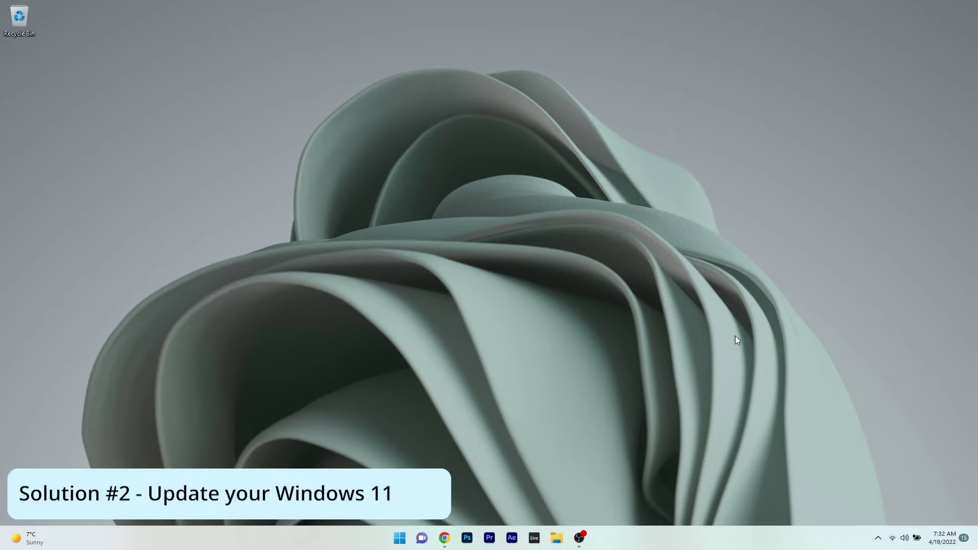
Step: Run a Windows Update check in Settings, confirm the PC is up to date, and close Settings
{"action": "left_click", "coordinate": [400, 538]}
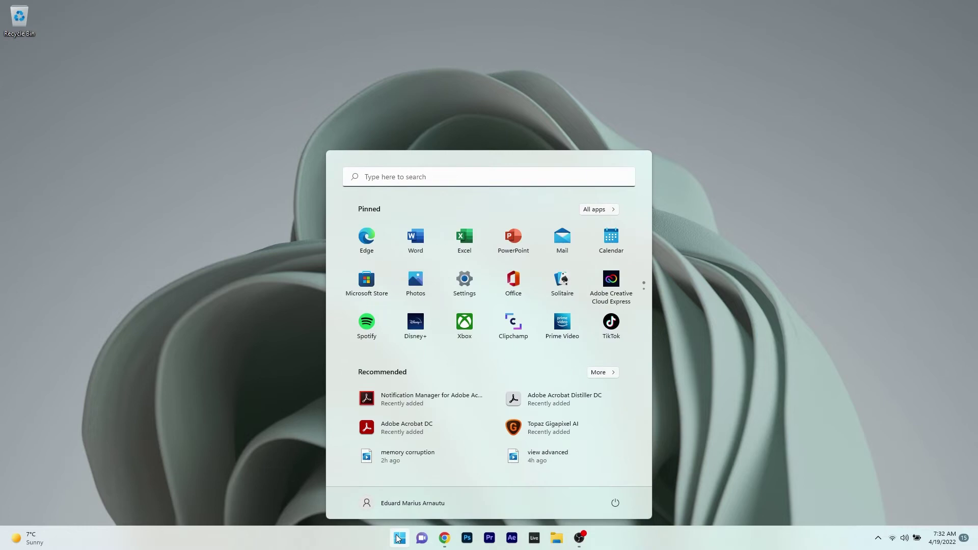
{"action": "left_click", "coordinate": [470, 275]}
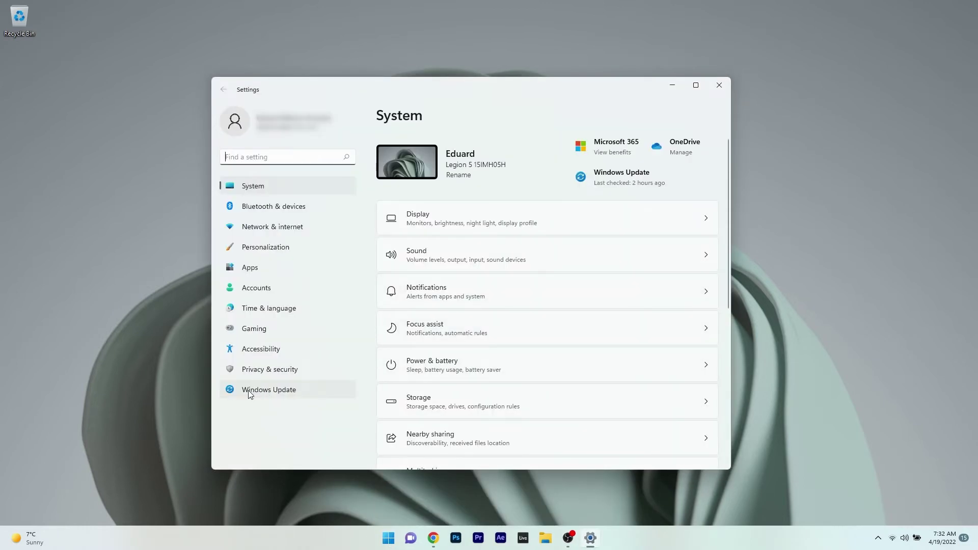
{"action": "left_click", "coordinate": [245, 391]}
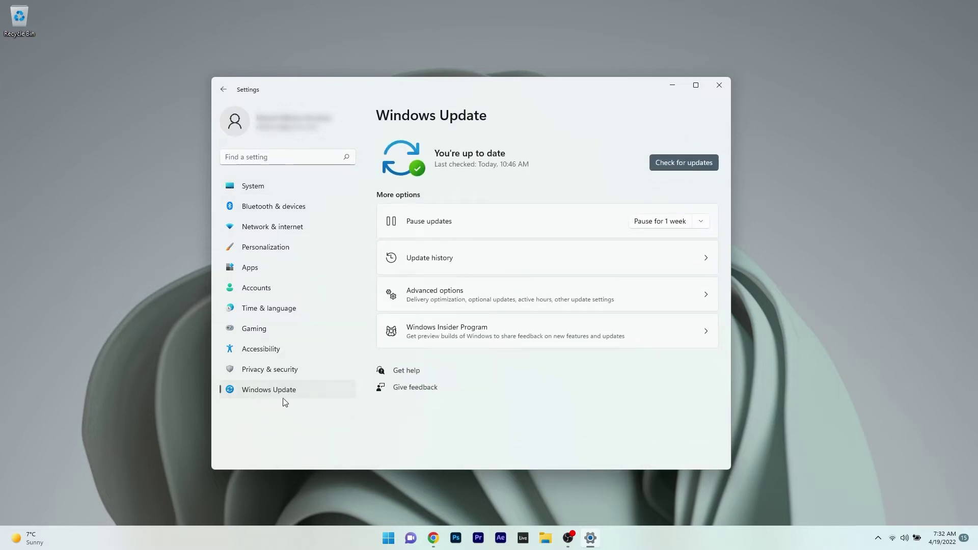
{"action": "left_click", "coordinate": [669, 162]}
{"action": "left_click", "coordinate": [718, 86]}
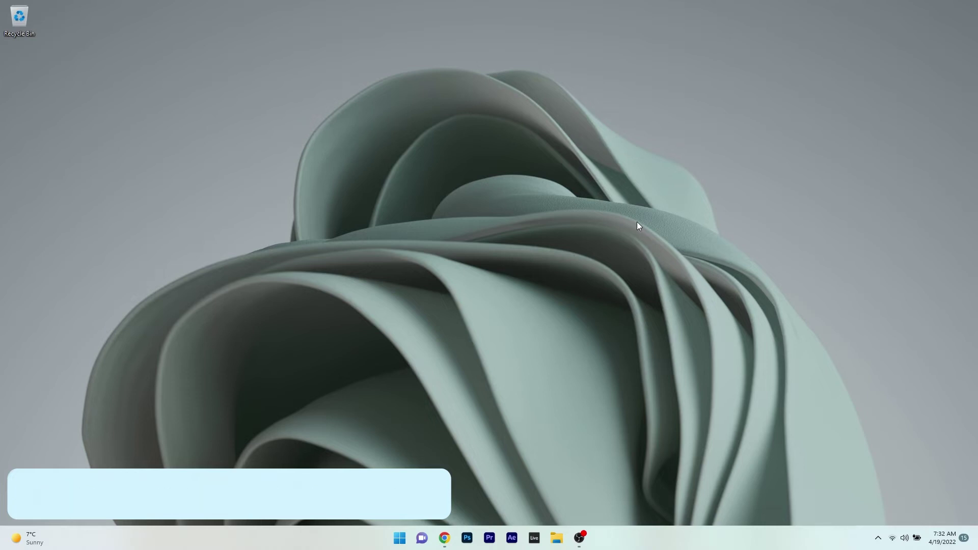
Step: Open Control Panel from a 'control' search and set View by to Large icons
{"action": "left_click", "coordinate": [399, 539]}
{"action": "type", "text": "control"}
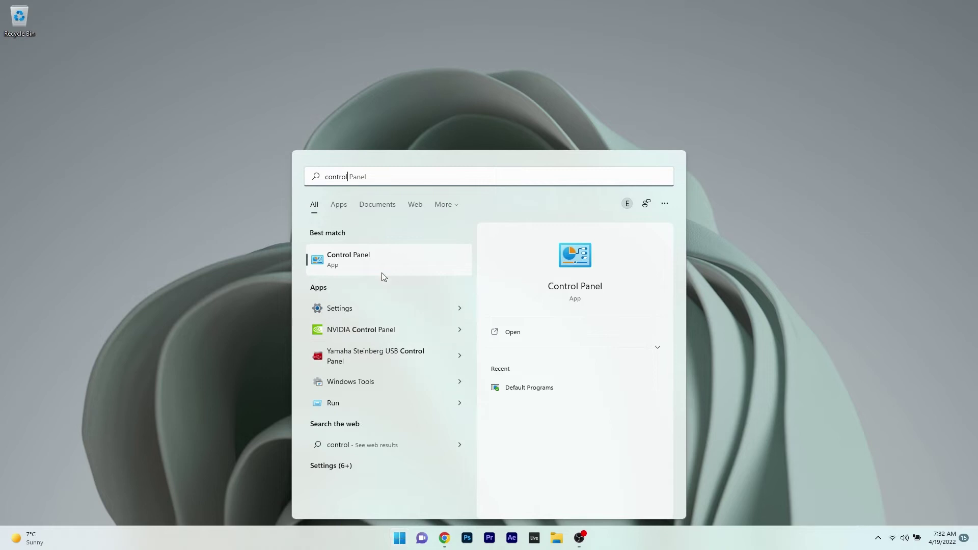
{"action": "left_click", "coordinate": [383, 256]}
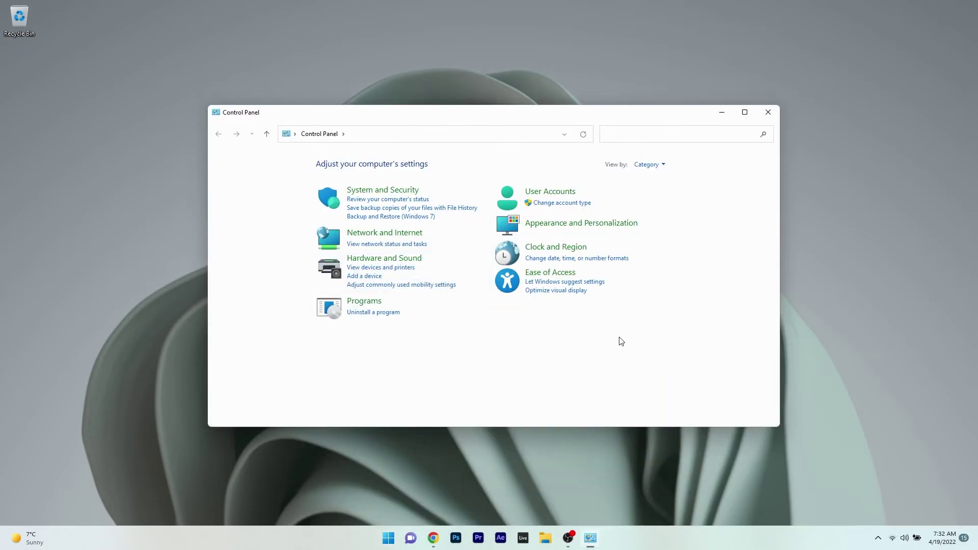
{"action": "left_click", "coordinate": [663, 164]}
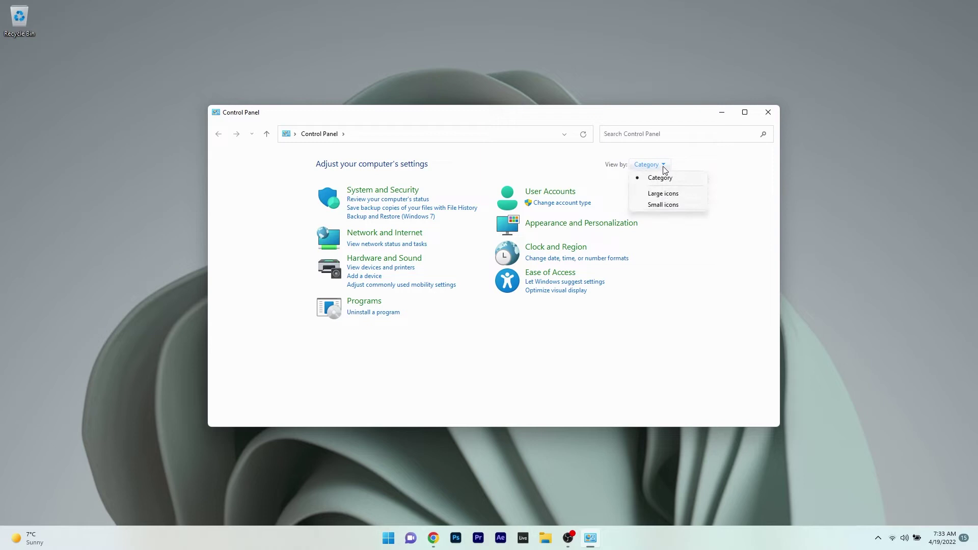
{"action": "left_click", "coordinate": [663, 194]}
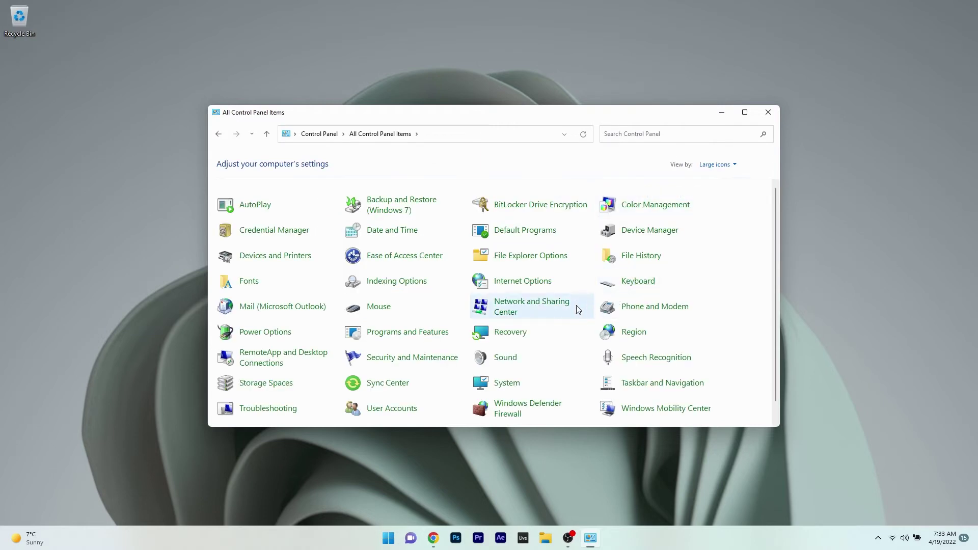
{"action": "scroll", "coordinate": [575, 308], "scroll_direction": "down", "scroll_amount": 1}
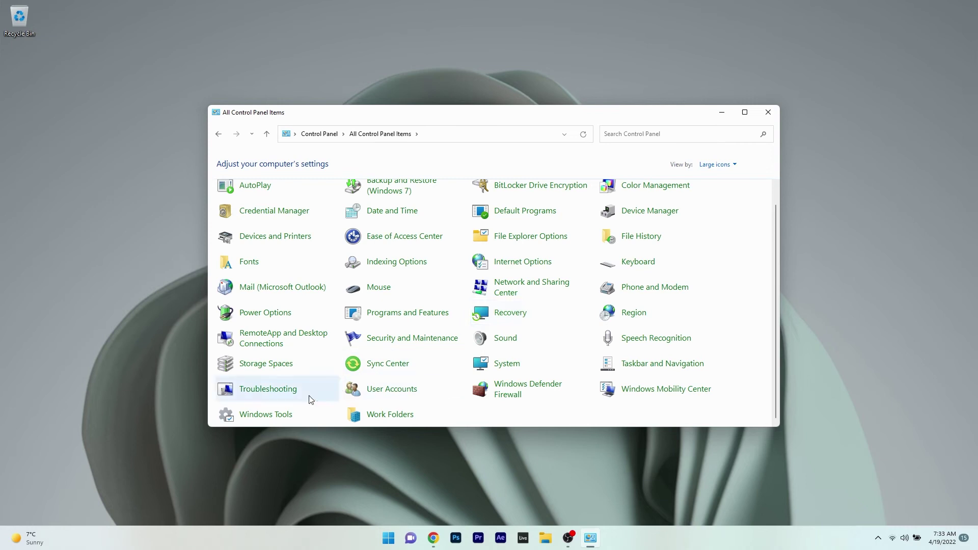
Step: Run the System Maintenance troubleshooter from System and Security, then close it and the window
{"action": "left_click", "coordinate": [261, 395]}
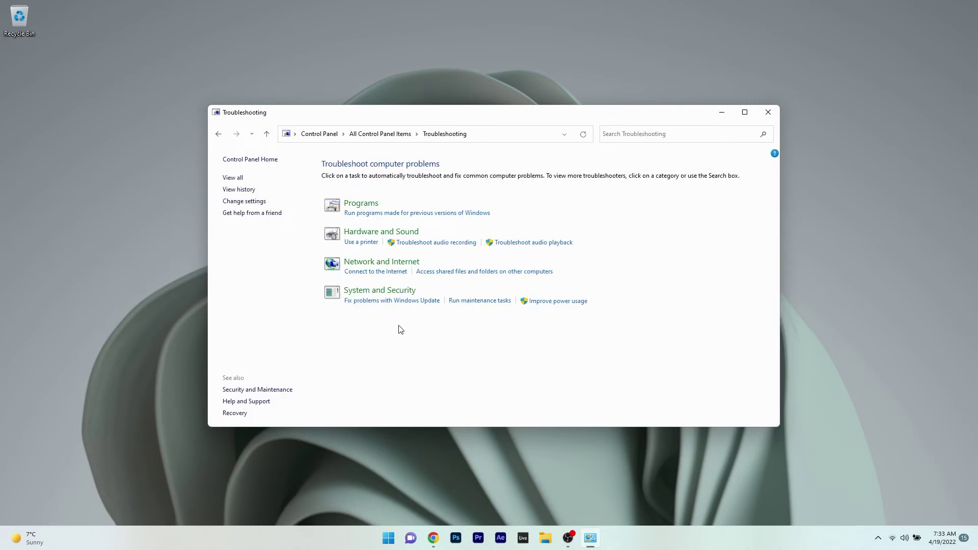
{"action": "left_click", "coordinate": [377, 291]}
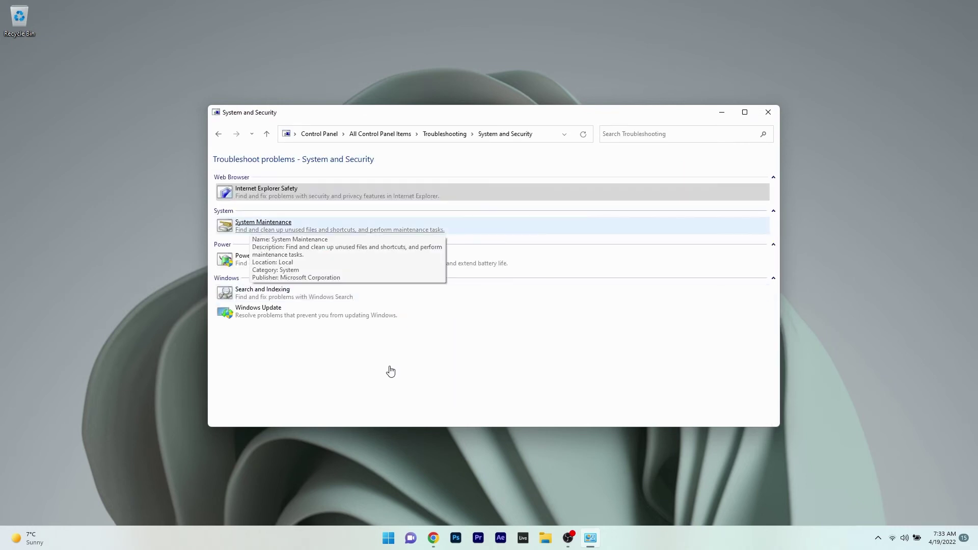
{"action": "left_click", "coordinate": [266, 225]}
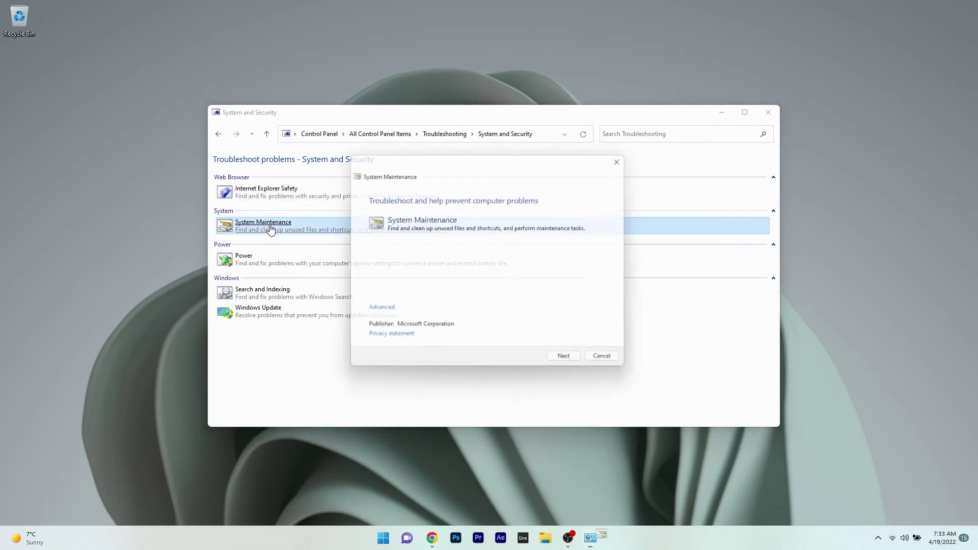
{"action": "left_click", "coordinate": [569, 363]}
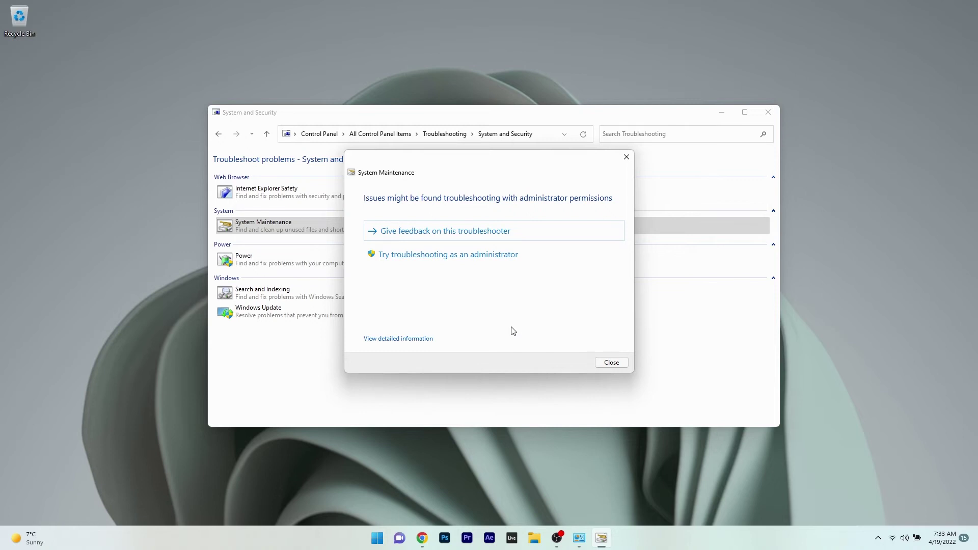
{"action": "left_click", "coordinate": [610, 365]}
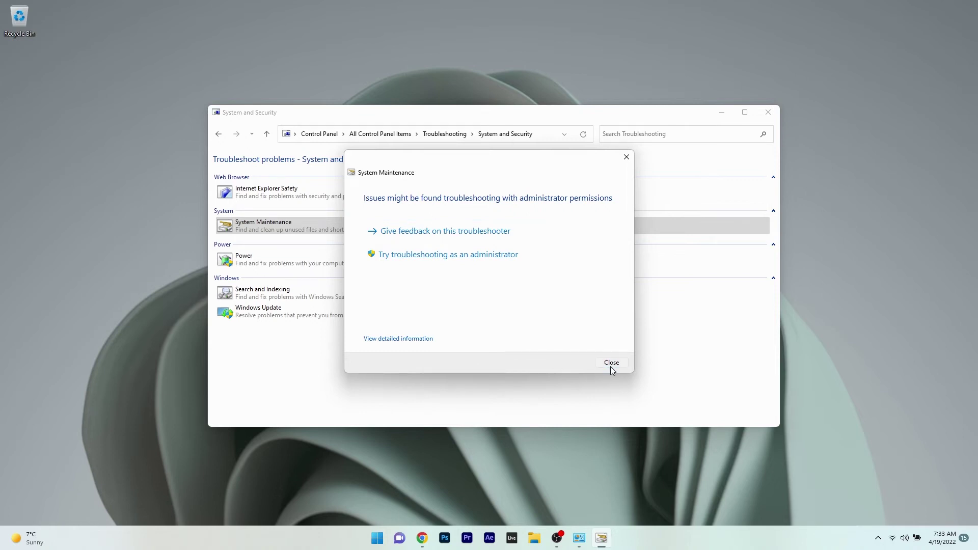
{"action": "left_click", "coordinate": [770, 112]}
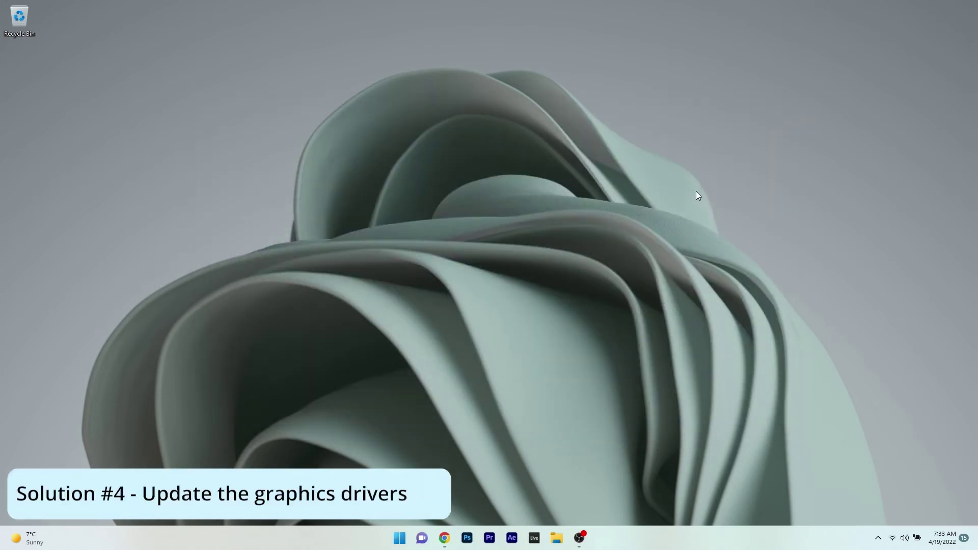
Step: Open Device Manager from the quick-link menu, centre it, and expand Display adapters
{"action": "right_click", "coordinate": [396, 537]}
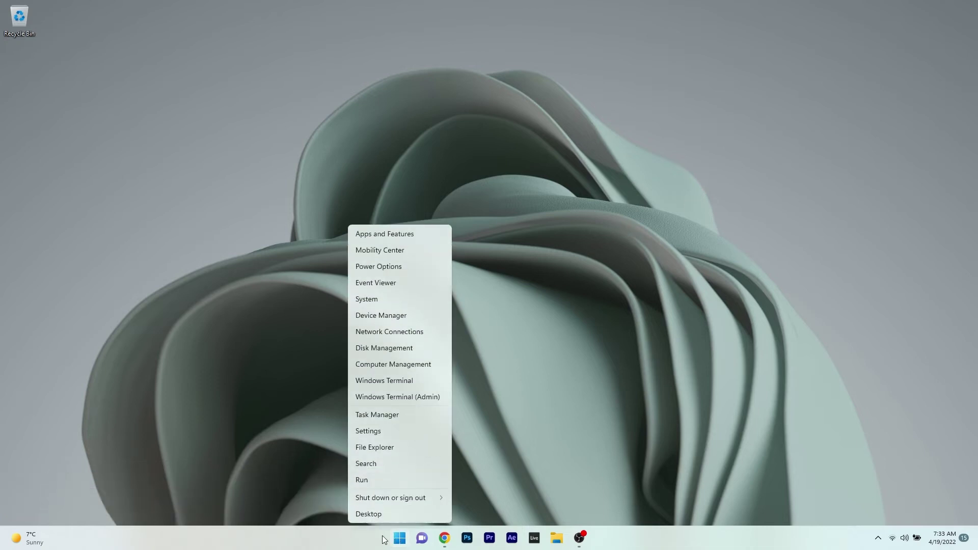
{"action": "left_click", "coordinate": [415, 316]}
{"action": "left_click_drag", "start_coordinate": [197, 21], "coordinate": [440, 122]}
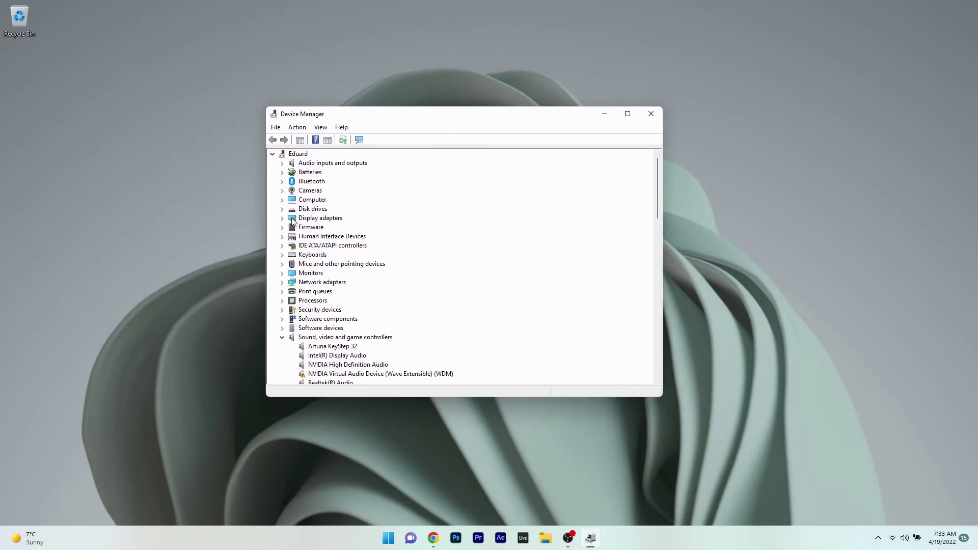
{"action": "double_click", "coordinate": [316, 219]}
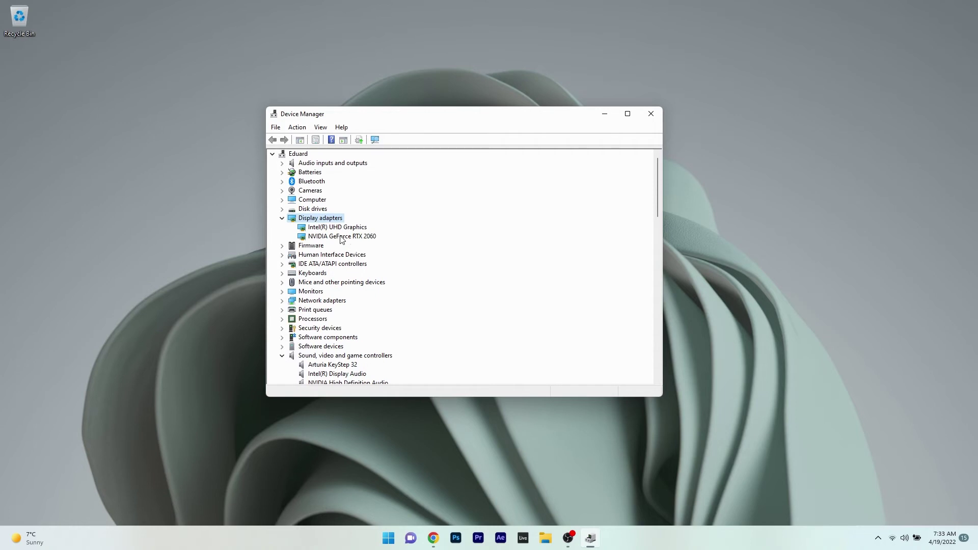
Step: Search automatically for a newer NVIDIA GeForce RTX 2060 driver, then close Device Manager
{"action": "right_click", "coordinate": [342, 237]}
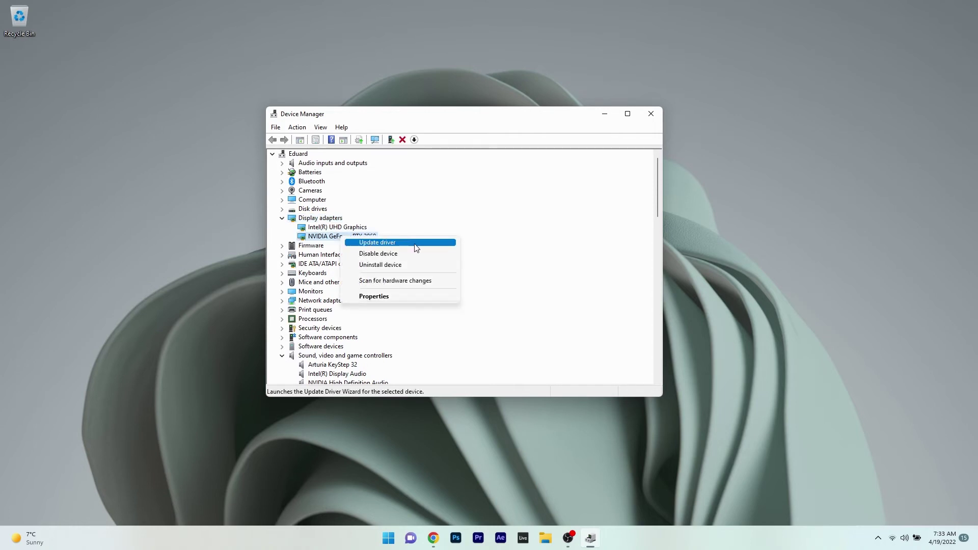
{"action": "left_click", "coordinate": [414, 243]}
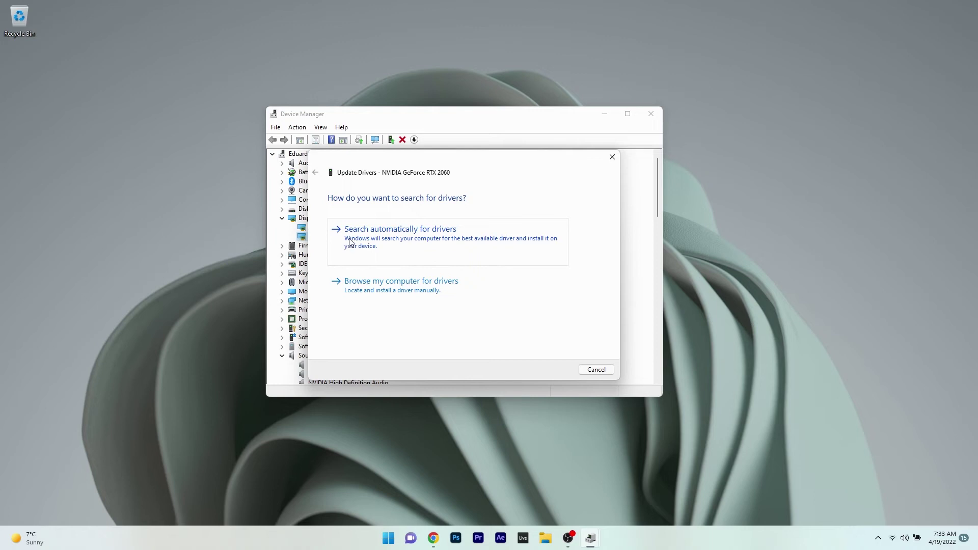
{"action": "left_click", "coordinate": [461, 243]}
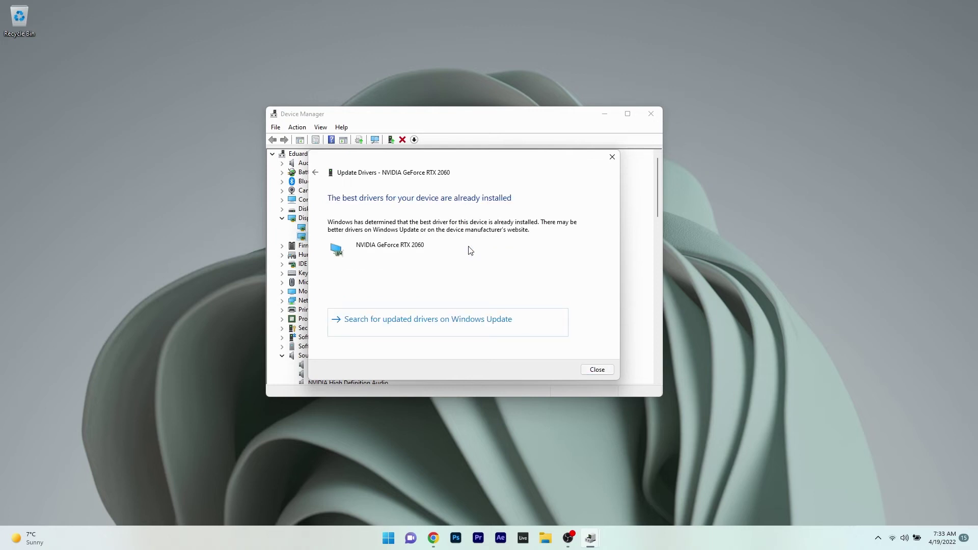
{"action": "left_click", "coordinate": [601, 372]}
{"action": "left_click", "coordinate": [652, 113]}
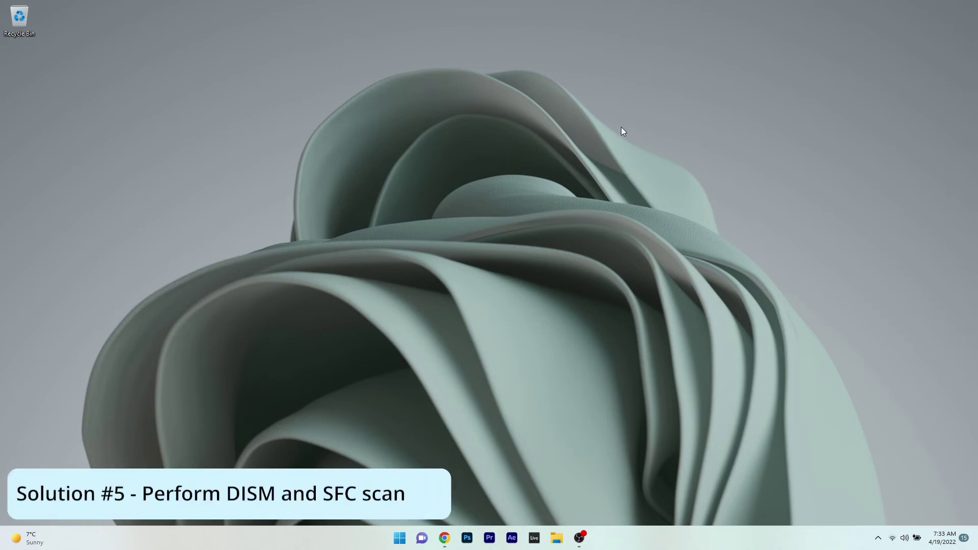
Step: Launch Command Prompt as administrator from a 'cmd' search
{"action": "left_click", "coordinate": [403, 541]}
{"action": "type", "text": "cmd"}
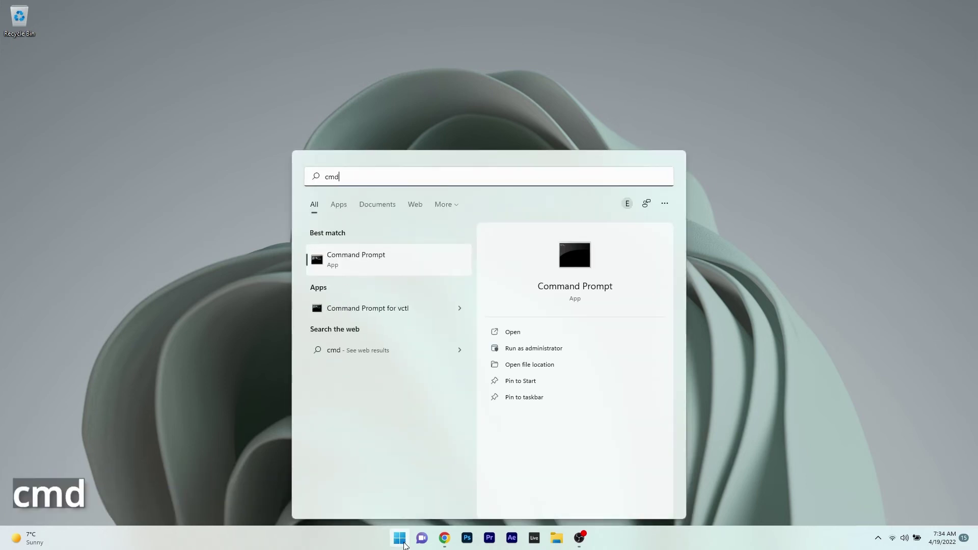
{"action": "right_click", "coordinate": [375, 260]}
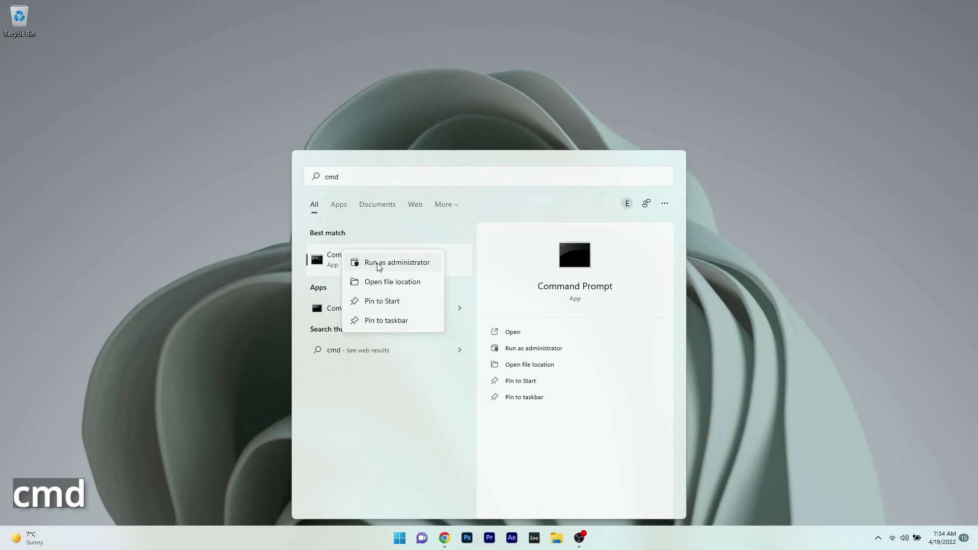
{"action": "left_click", "coordinate": [377, 263]}
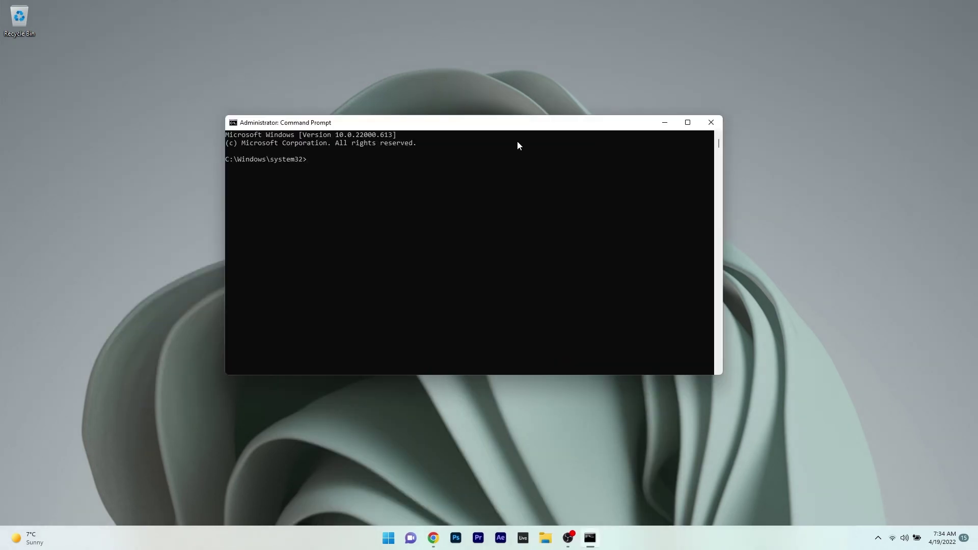
Step: Enter DISM /Online /Cleanup-Image /RestoreHealth, then sfc /scannow, and close the console
{"action": "key", "text": "ctrl+v"}
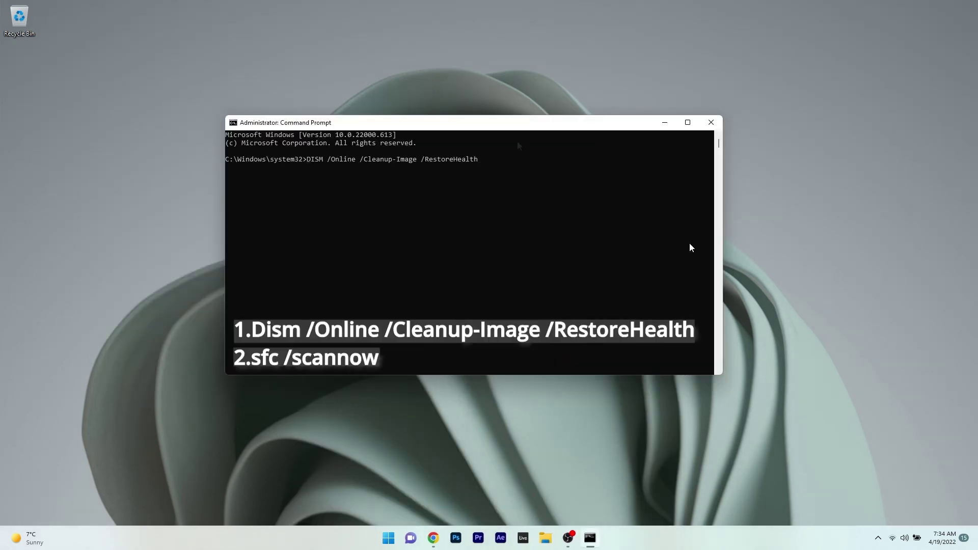
{"action": "key", "text": "Escape"}
{"action": "key", "text": "ctrl+v"}
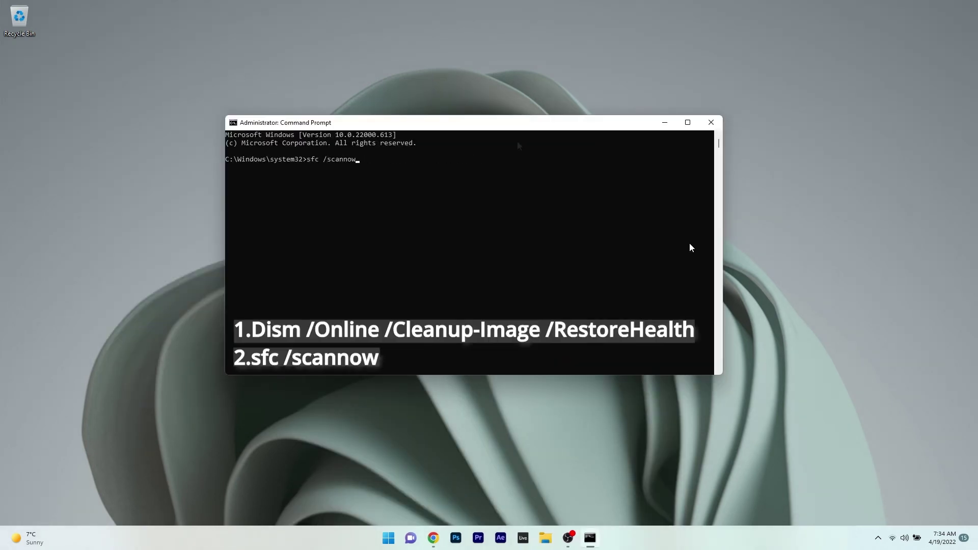
{"action": "left_click", "coordinate": [711, 122]}
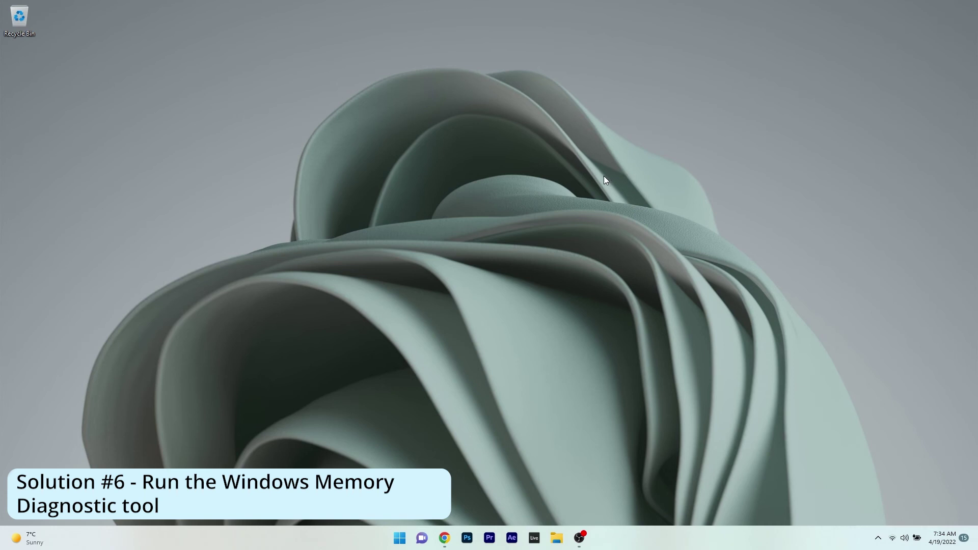
Step: Launch Windows Memory Diagnostic from a 'memory' search, then close it without scheduling a check
{"action": "left_click", "coordinate": [407, 535]}
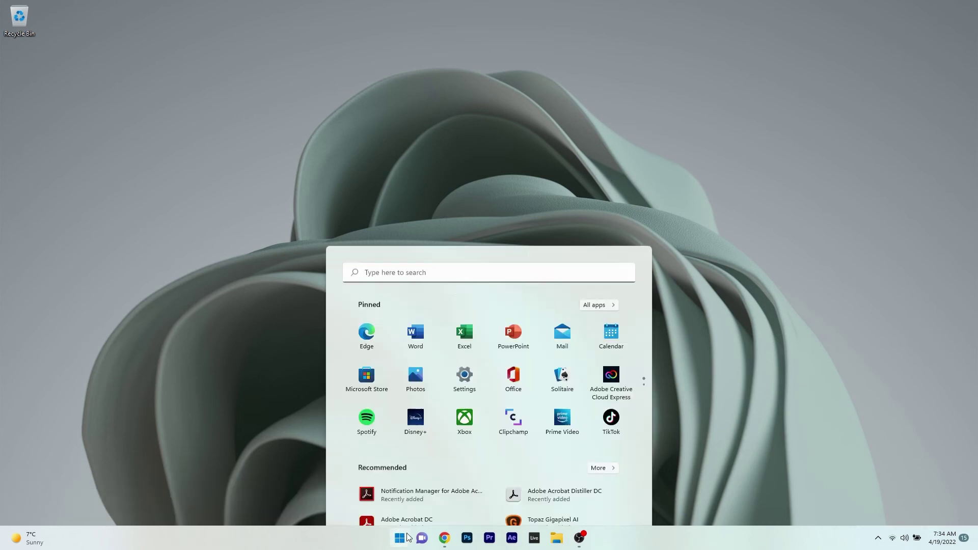
{"action": "type", "text": "memory"}
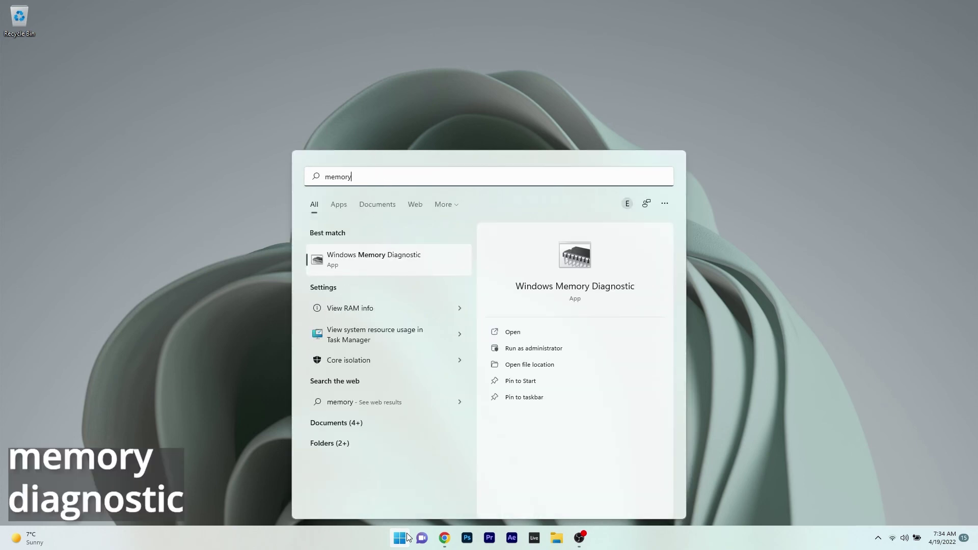
{"action": "left_click", "coordinate": [372, 260]}
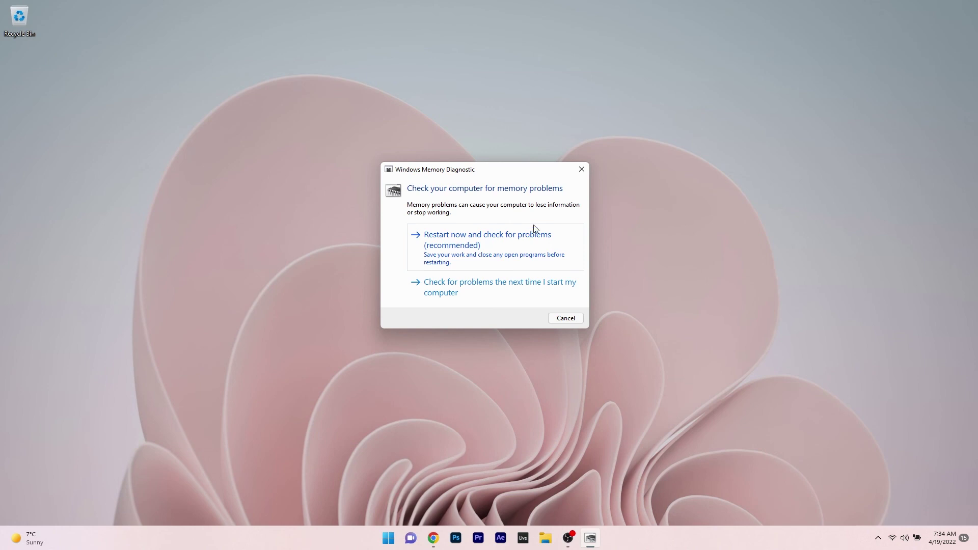
{"action": "left_click", "coordinate": [581, 172]}
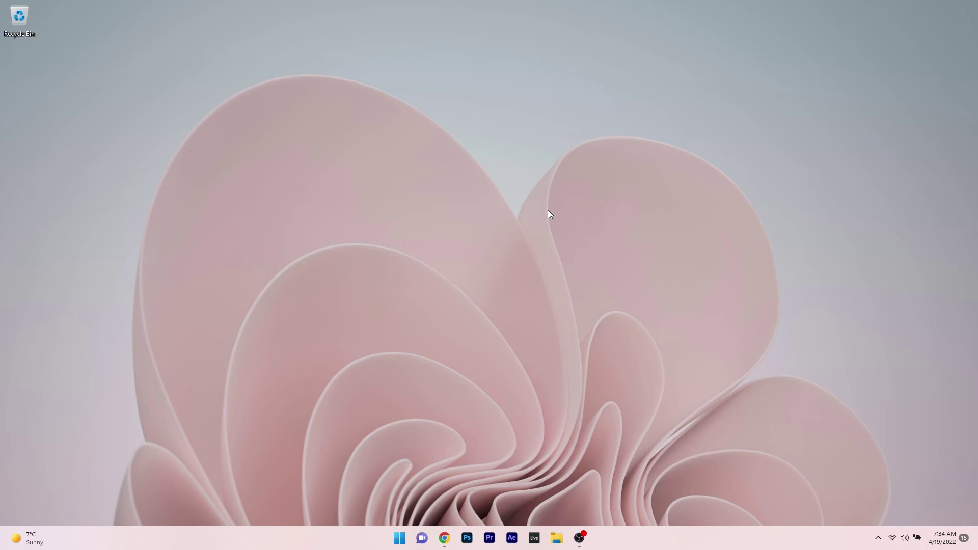